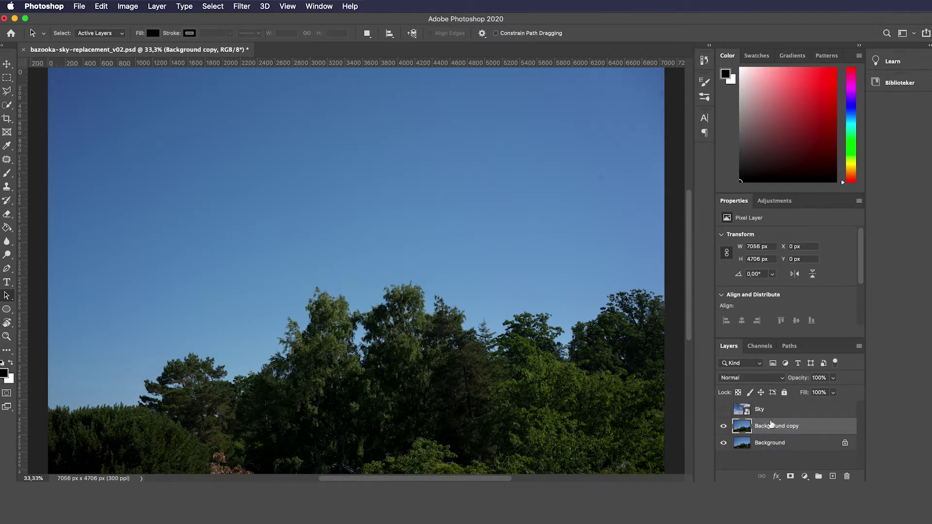
Step: Convert the locked Background layer into a regular layer named Layer 0
left_click(787, 446)
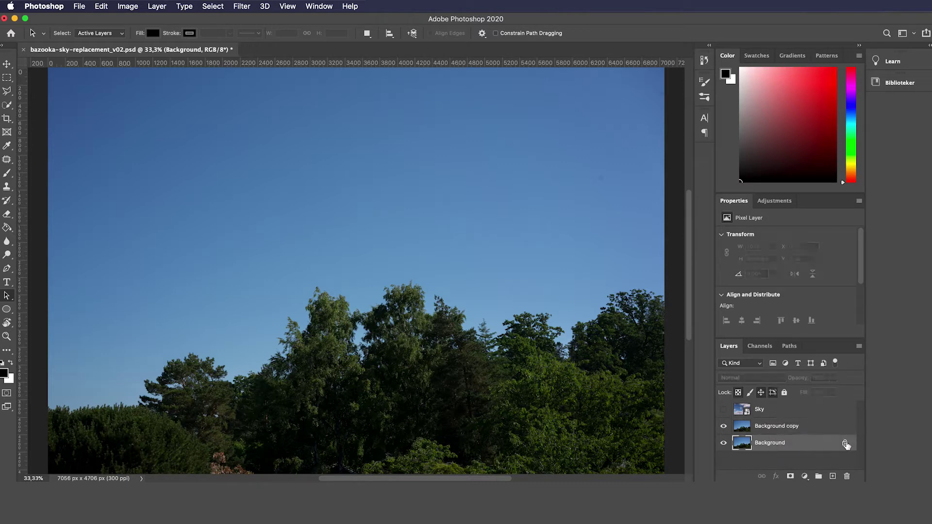
double_click(813, 446)
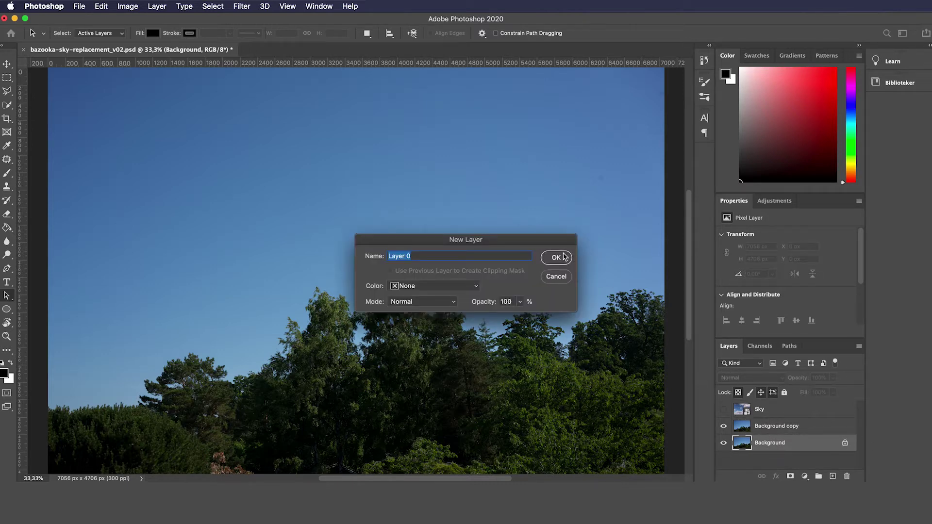
left_click(557, 258)
Step: Make the Sky layer visible and move it beneath Layer 0 at the bottom of the layer stack
left_click(748, 411)
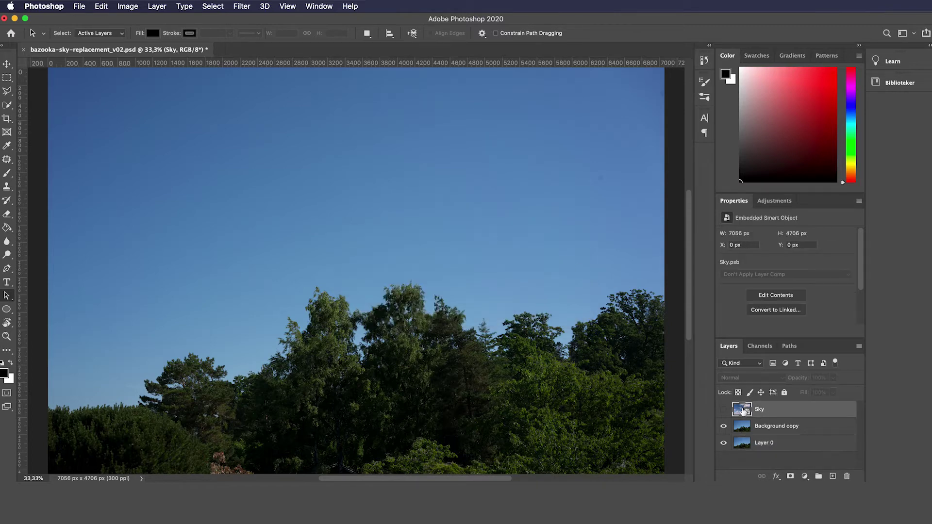
left_click(724, 410)
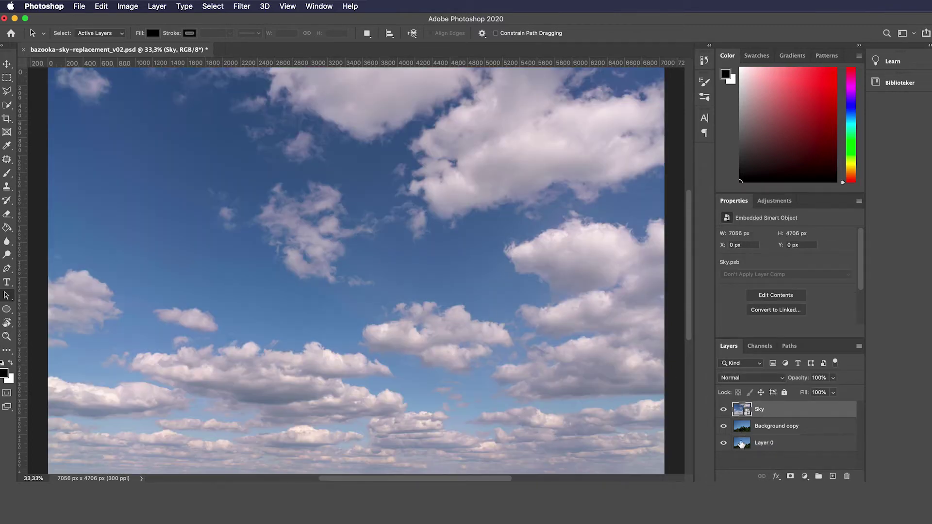
left_click_drag(776, 419, 777, 451)
Step: Hide the Background copy layer and open the blending options of Layer 0, keeping the photo in view
left_click(779, 416)
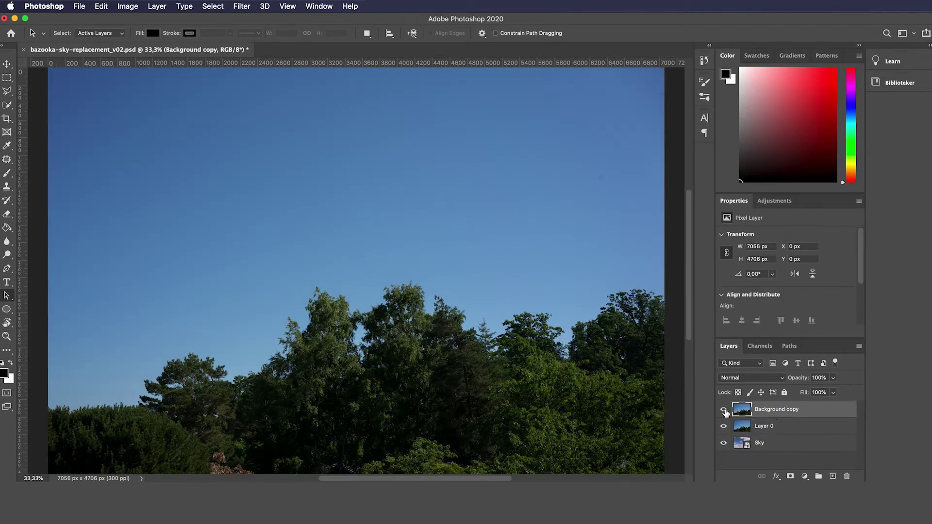
left_click(725, 412)
left_click(746, 427)
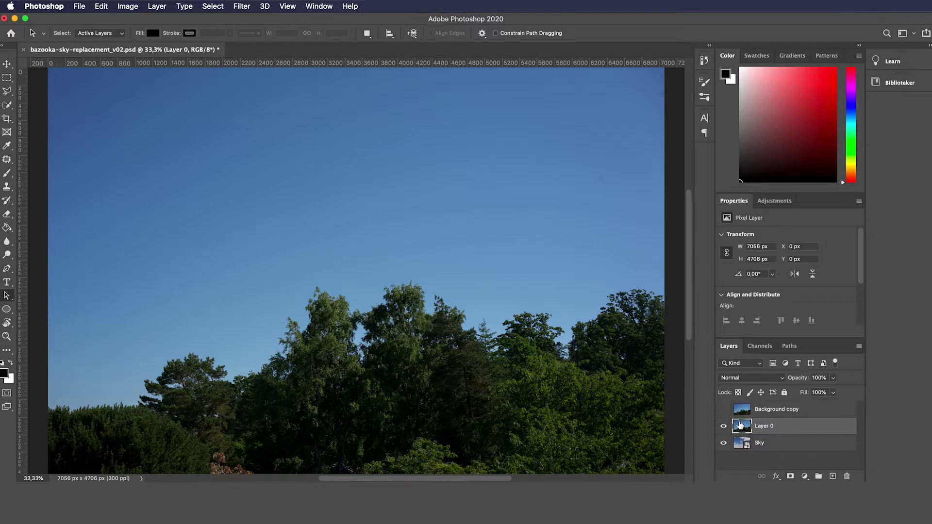
right_click(759, 428)
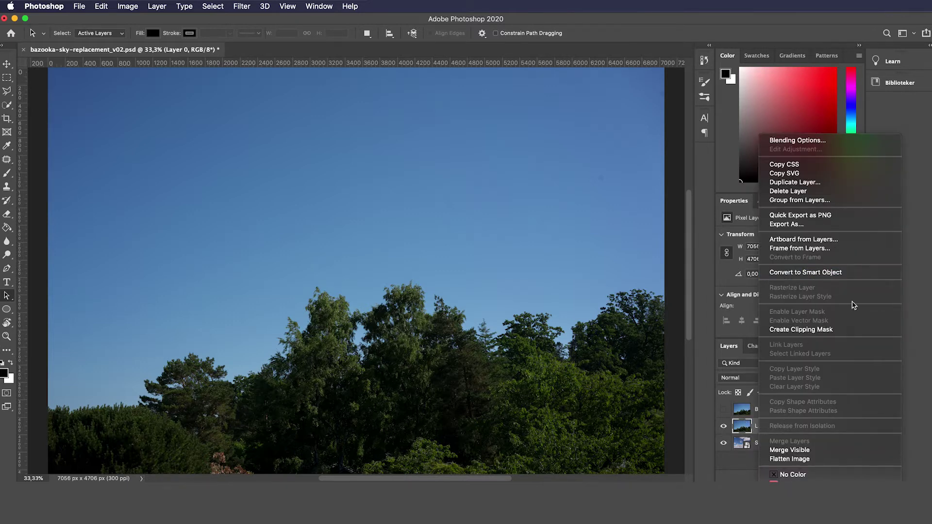
left_click(815, 145)
left_click_drag(720, 38, 631, 68)
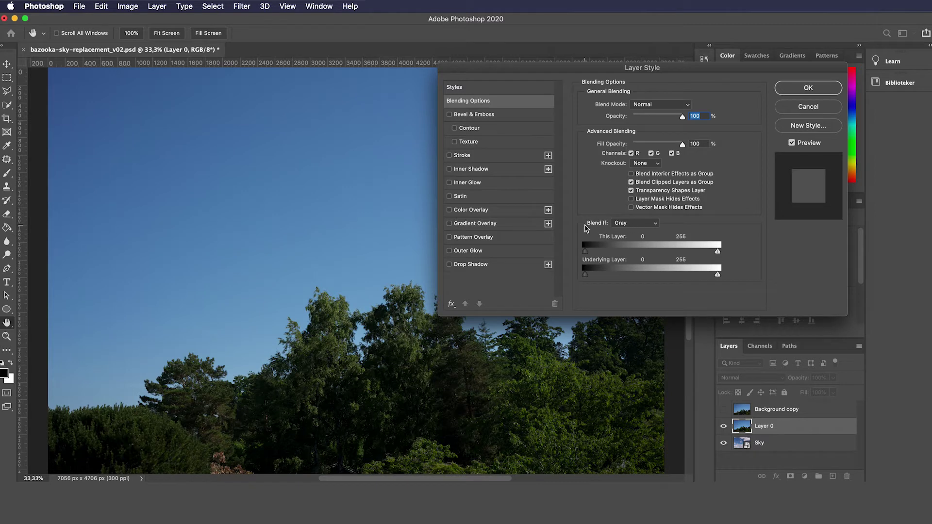
Step: Set Layer 0's Blend If channel to Blue and lower the This Layer white point to 162
left_click(632, 225)
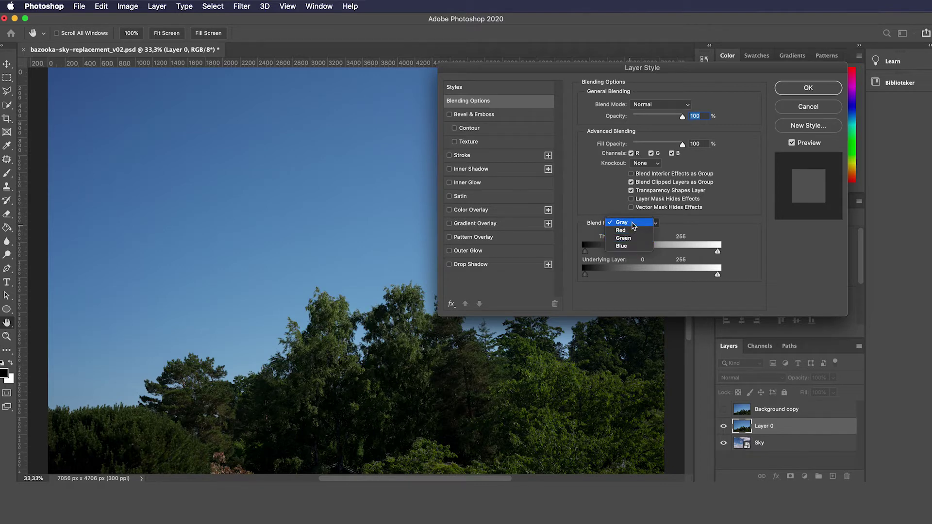
left_click(694, 228)
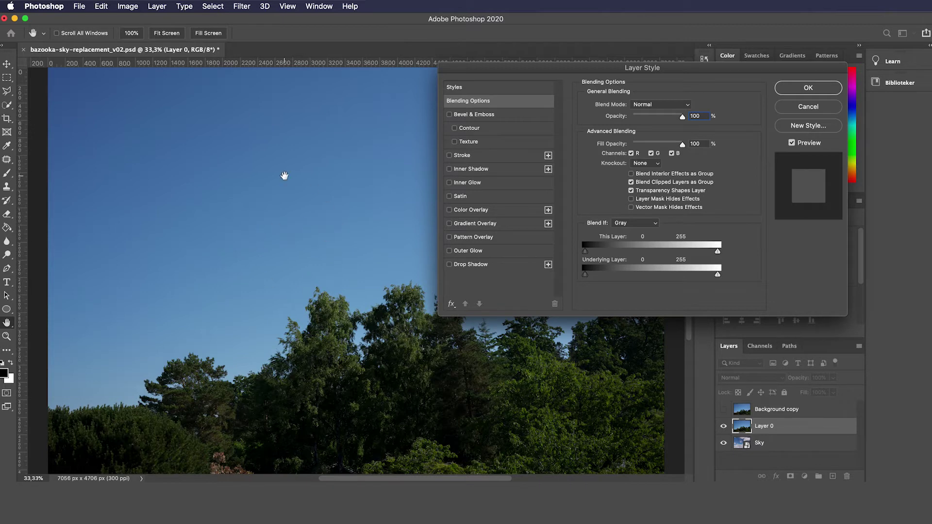
left_click(633, 224)
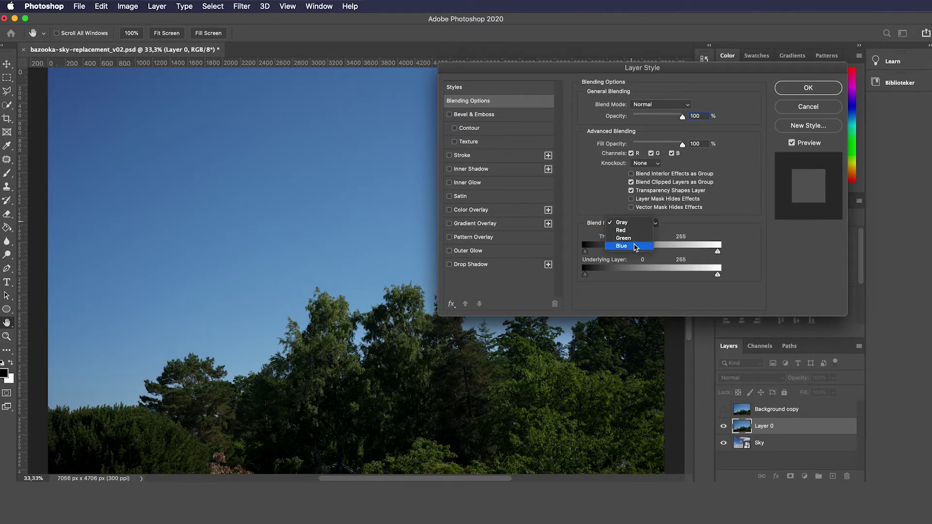
left_click(636, 247)
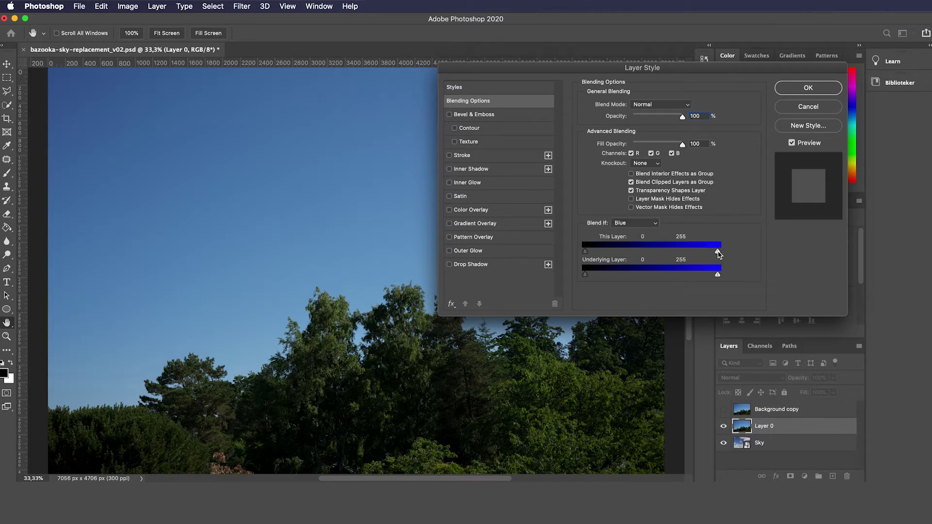
left_click_drag(719, 252, 670, 252)
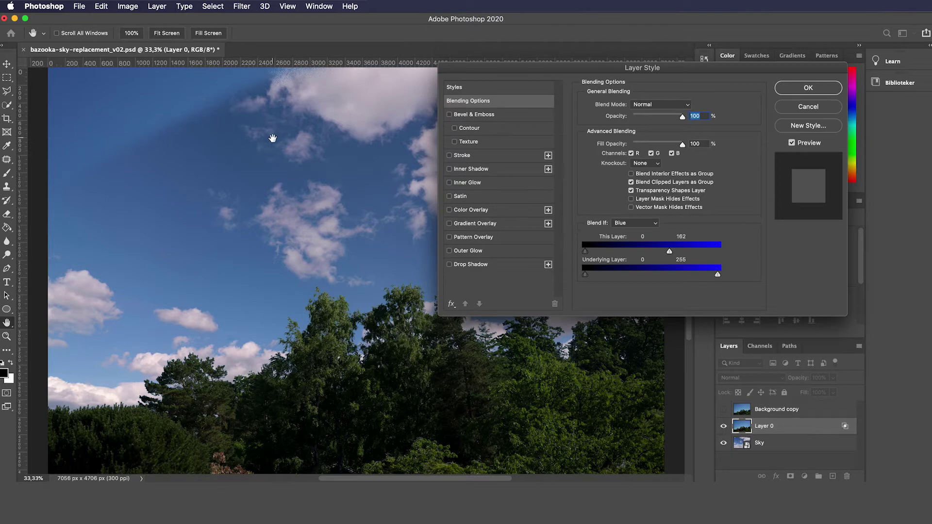
Step: Split Layer 0's This Layer white point to about 129 / 180 for a soft transition and apply the blending options
key("alt")
mouse_move(670, 252)
left_mouse_down()
mouse_move(680, 252)
mouse_move(658, 253)
left_mouse_up()
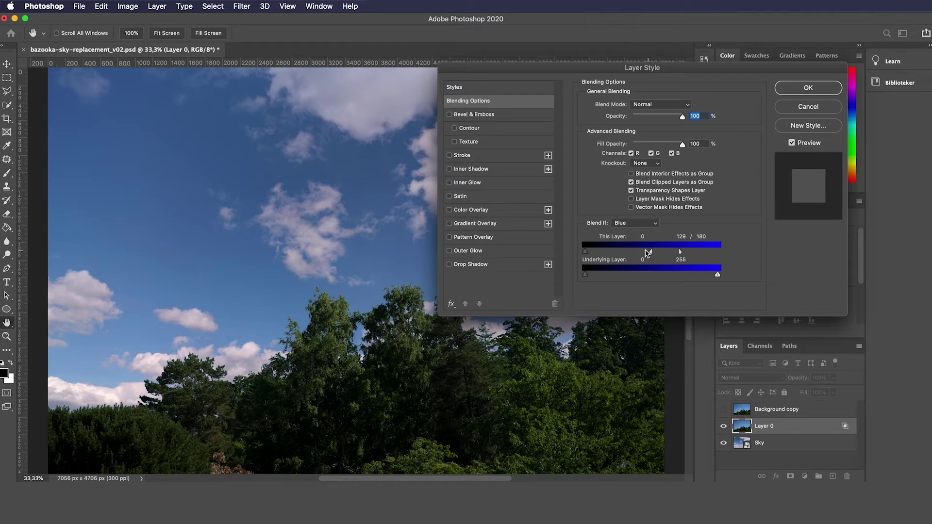
left_click_drag(681, 253, 684, 253)
left_click(800, 92)
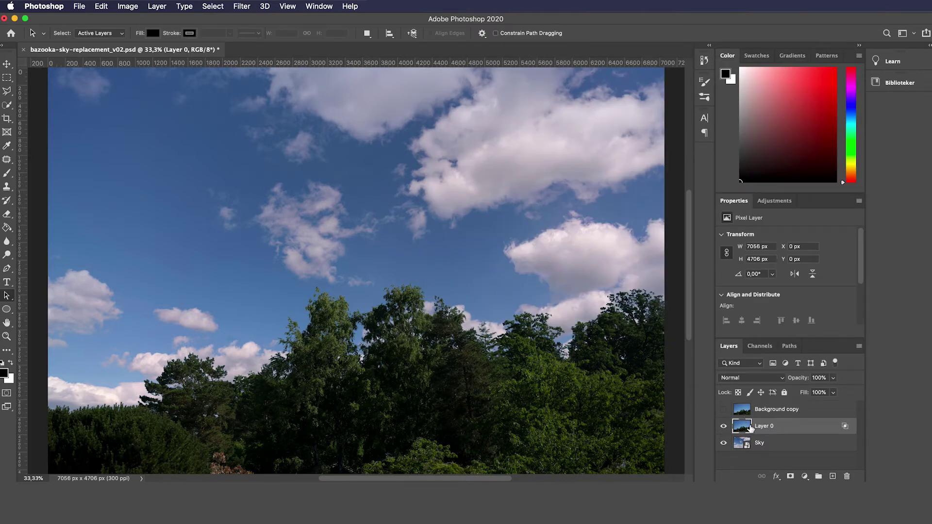
Step: Convert Layer 0 to a smart object and hide the Sky layer
right_click(781, 430)
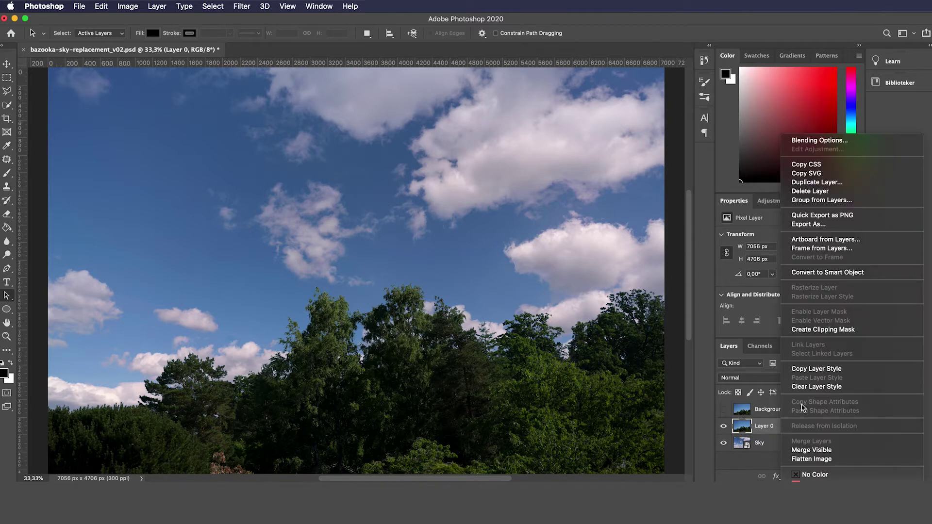
left_click(843, 273)
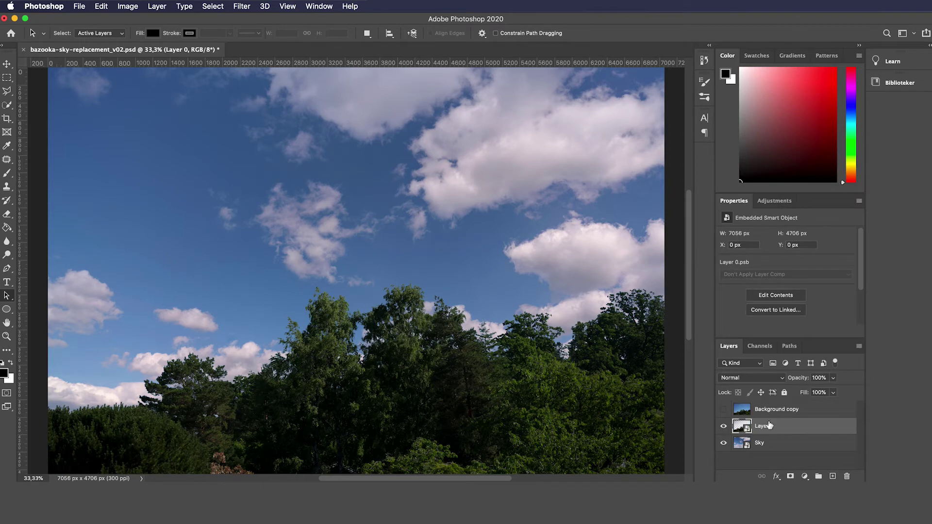
left_click(724, 443)
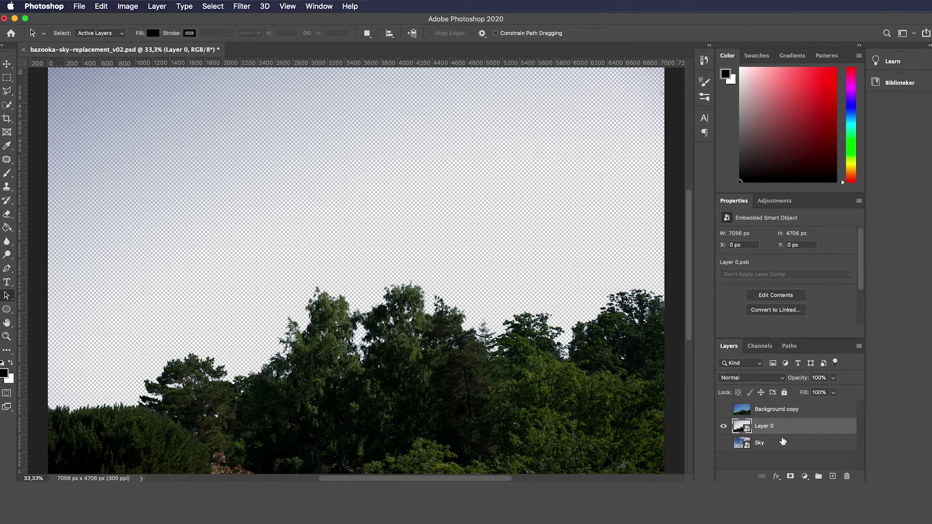
Step: Show the Background copy layer, mask it with a selection loaded from Layer 0's transparency, and hide Layer 0
left_click(725, 410)
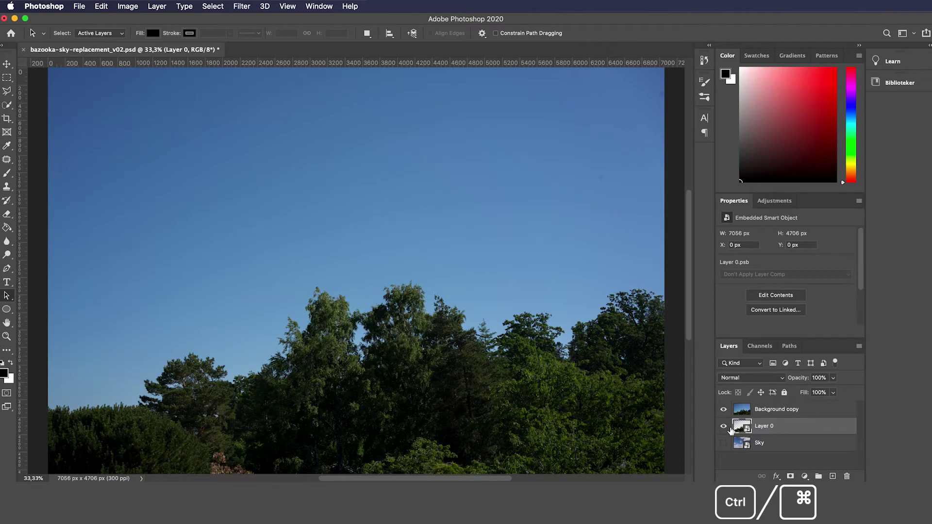
left_click(743, 427, "super")
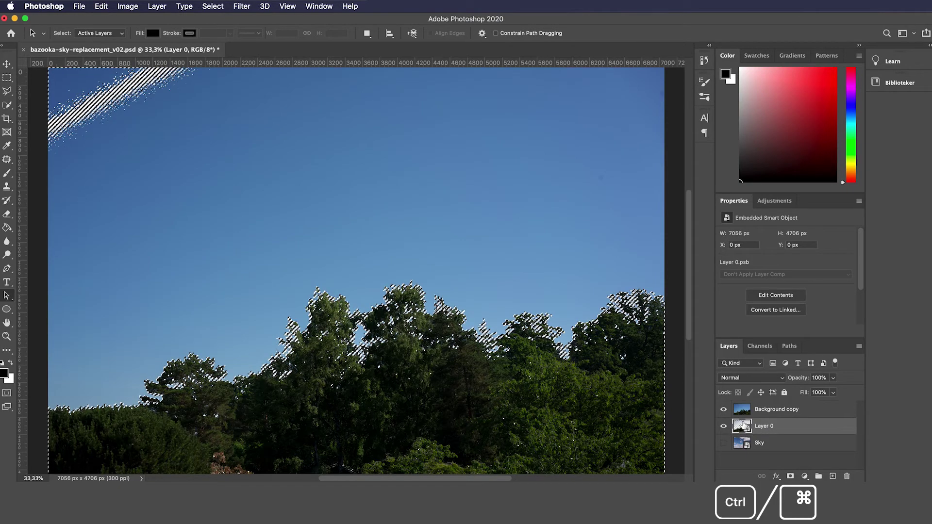
left_click(776, 409)
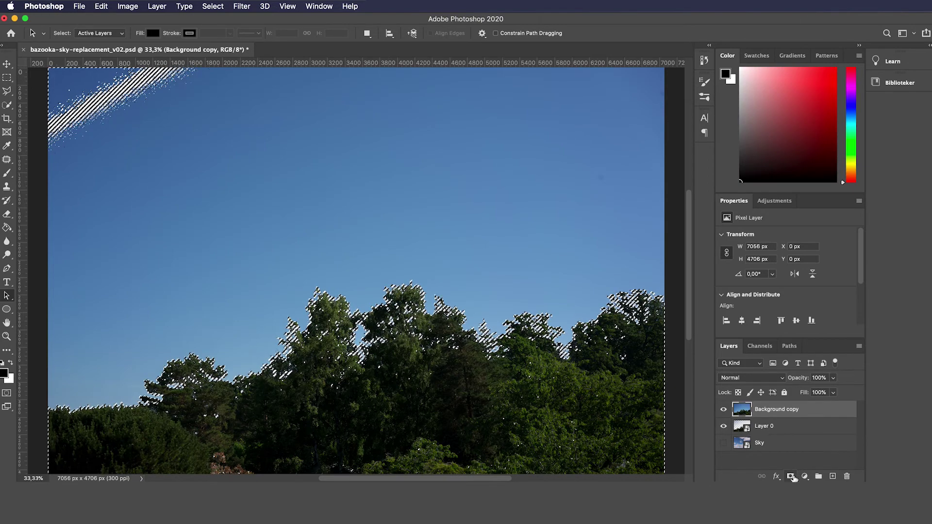
left_click(791, 477)
left_click(723, 426)
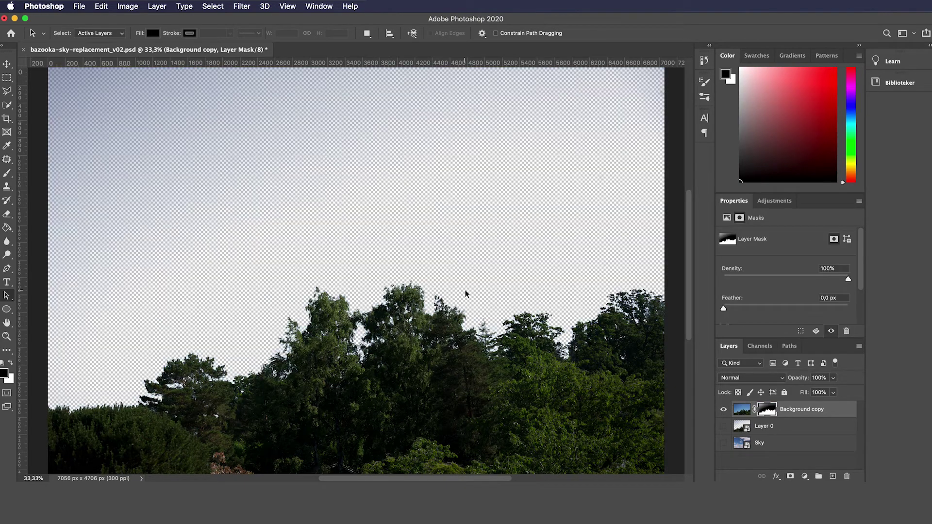
Step: Compare the Background copy layer with its mask disabled and enabled
left_click(762, 412, "shift")
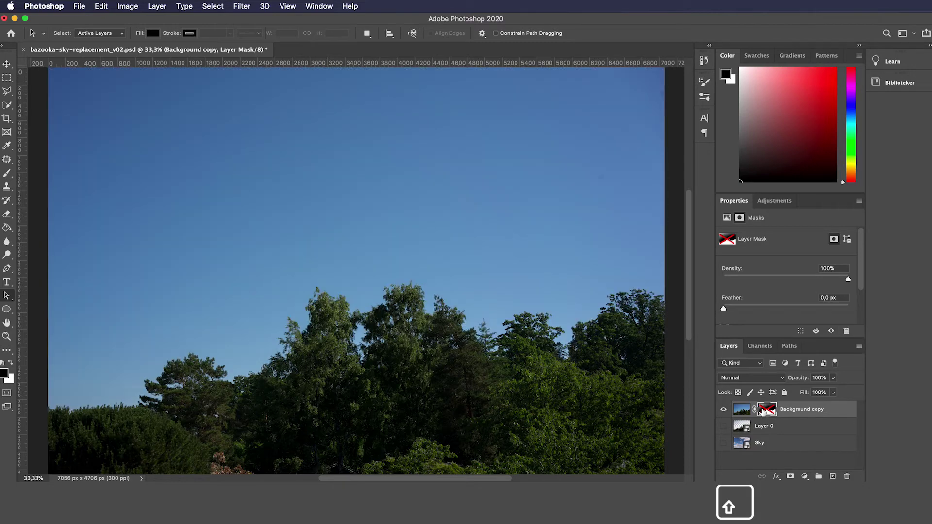
left_click(772, 412, "shift")
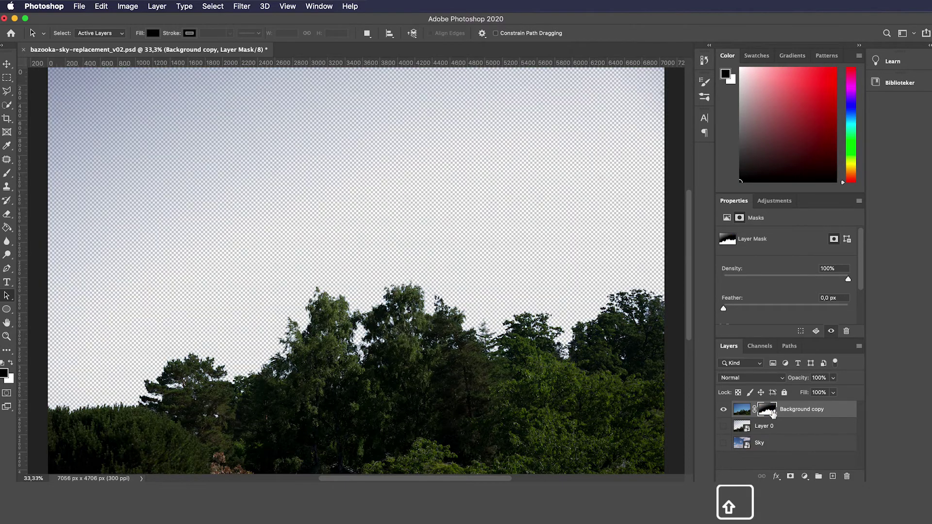
left_click(772, 412, "shift")
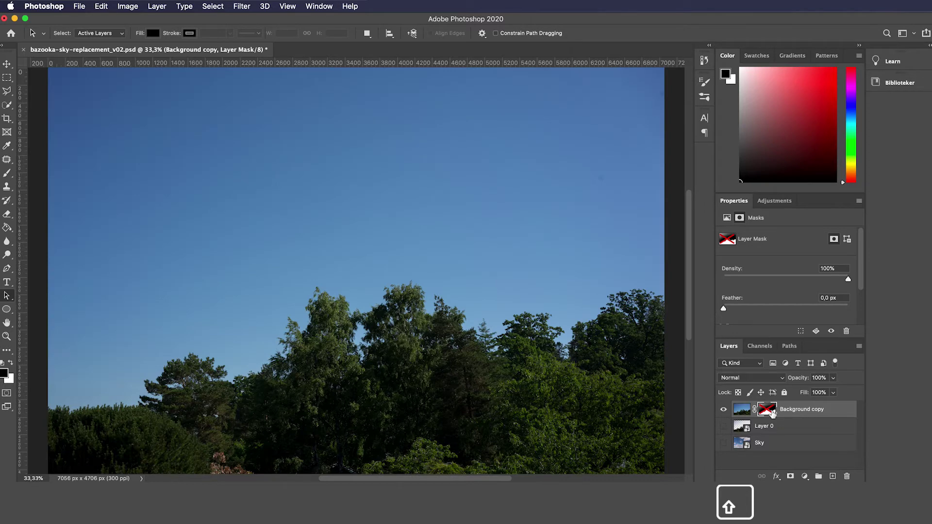
left_click(772, 412, "shift")
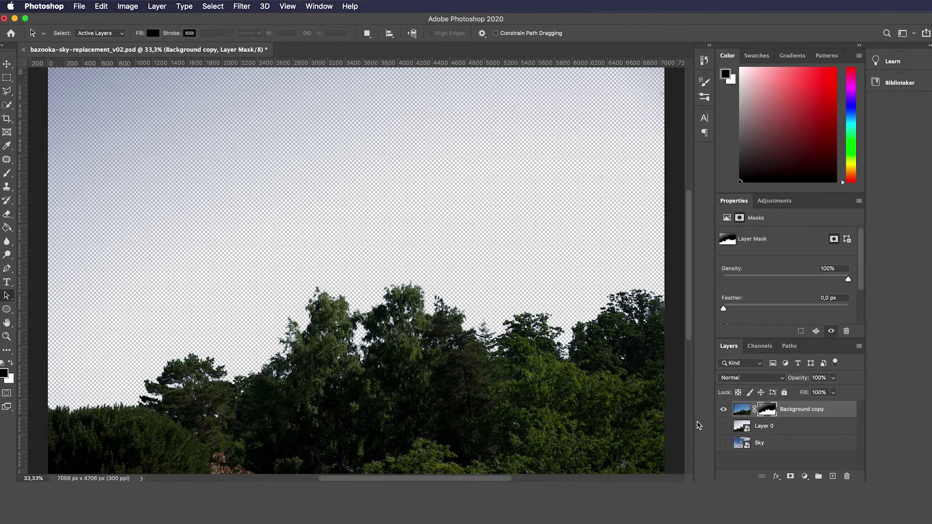
Step: Display the Background copy mask on its own and paint its gray sky area black with a 2120 px brush in Overlay mode
key("alt")
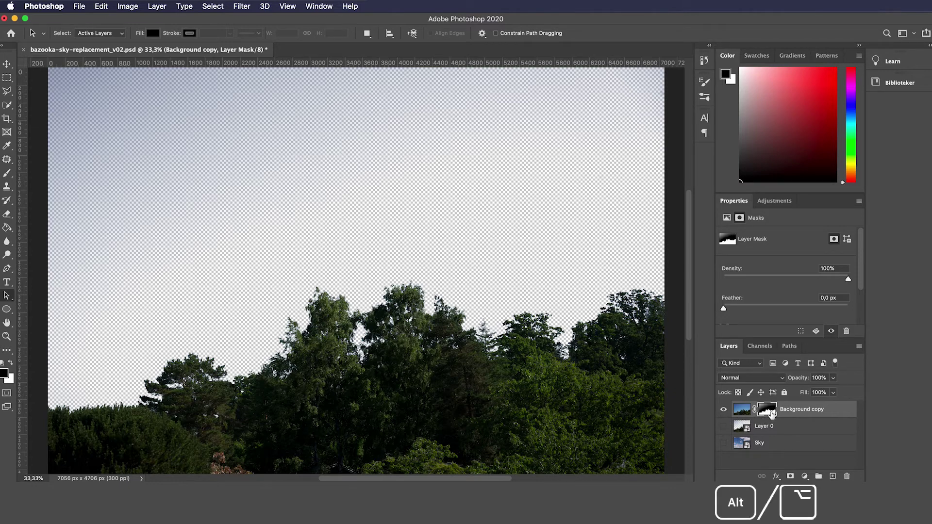
left_click(771, 413, "alt")
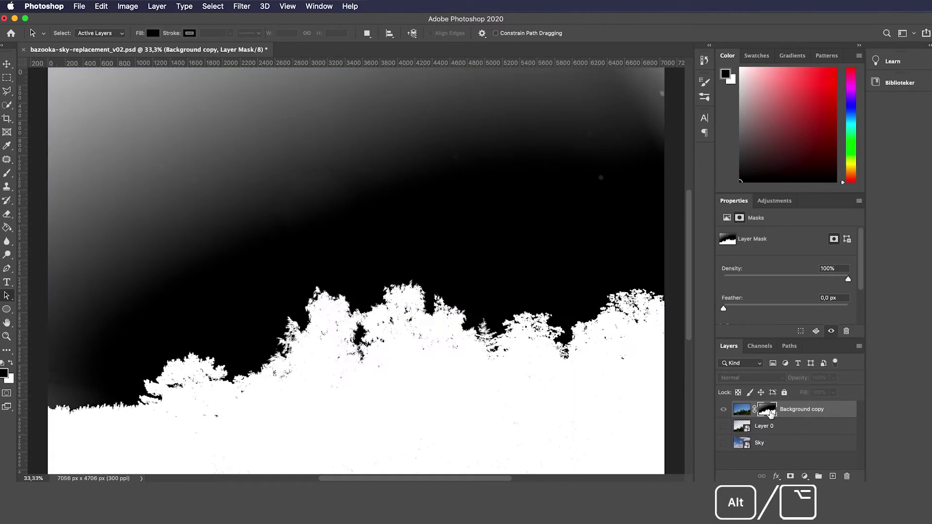
left_click(7, 173)
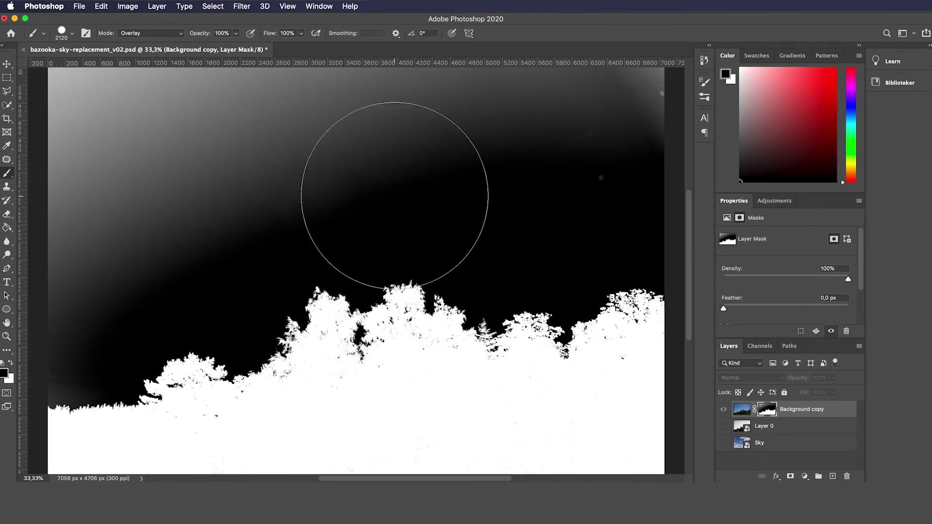
left_click(154, 37)
scroll(154, 36, "up", 5)
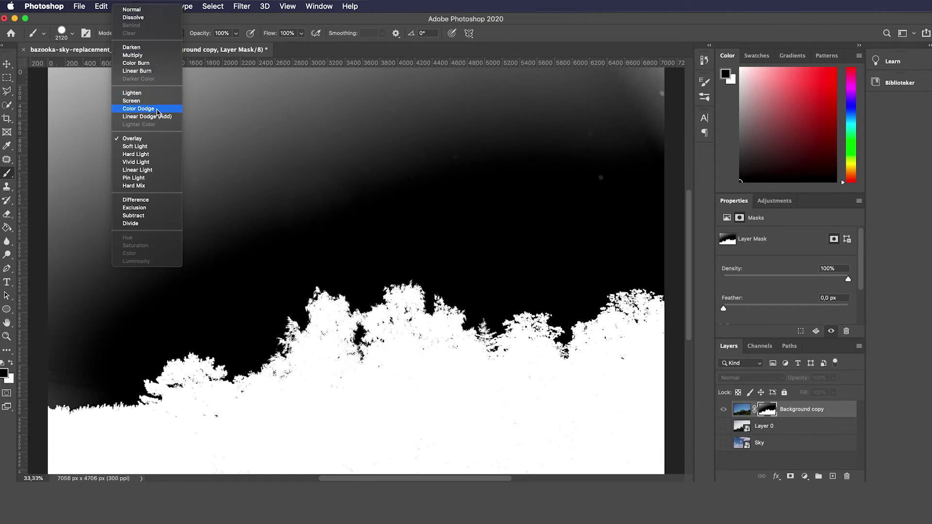
left_click(150, 139)
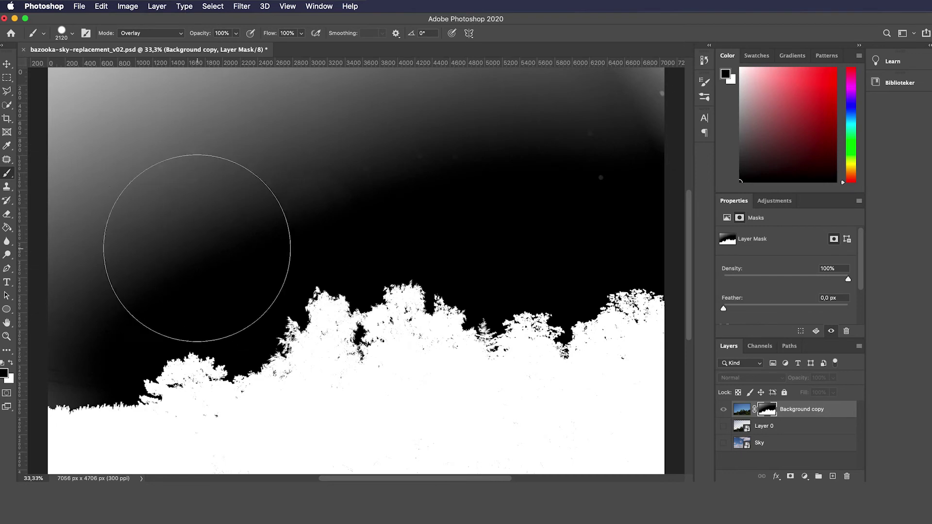
mouse_move(398, 192)
left_mouse_down()
mouse_move(269, 192)
mouse_move(572, 135)
mouse_move(406, 121)
mouse_move(562, 119)
mouse_move(159, 128)
mouse_move(176, 115)
mouse_move(184, 147)
mouse_move(73, 208)
mouse_move(135, 227)
mouse_move(118, 249)
mouse_move(127, 310)
mouse_move(116, 122)
mouse_move(42, 125)
mouse_move(119, 312)
mouse_move(198, 317)
mouse_move(248, 272)
mouse_move(460, 275)
mouse_move(543, 244)
mouse_move(593, 261)
mouse_move(541, 246)
mouse_move(183, 233)
mouse_move(510, 344)
mouse_move(249, 281)
mouse_move(202, 180)
mouse_move(343, 280)
mouse_move(366, 219)
left_mouse_up()
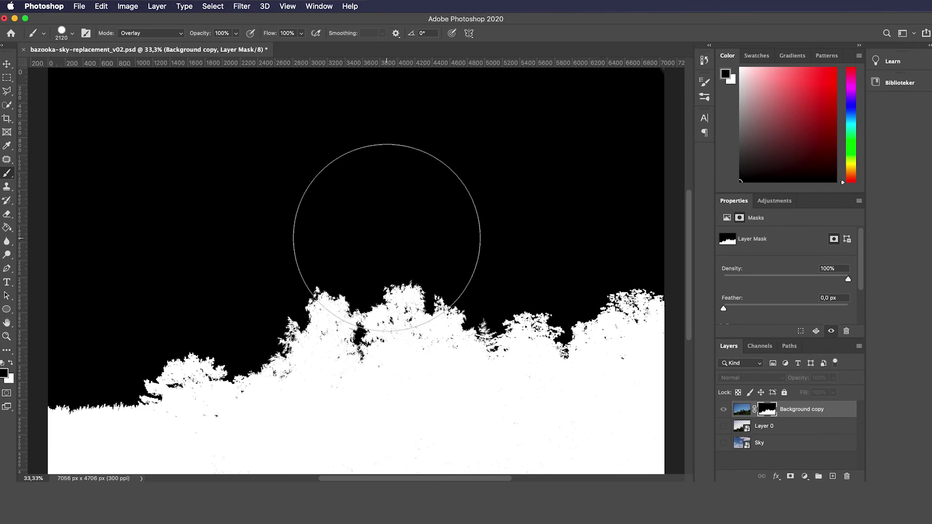
Step: Switch the foreground color to white and return from the mask view to the full image with the Sky layer shown
key("x")
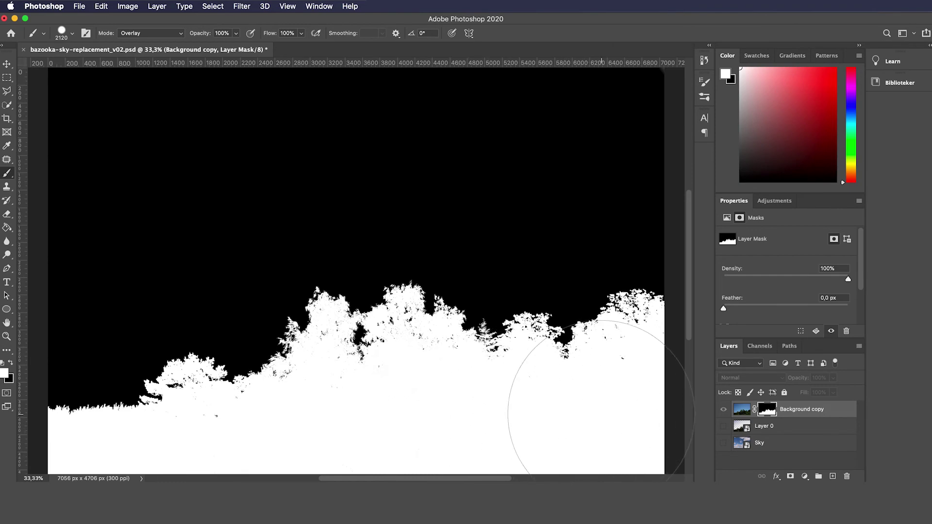
left_click(770, 413, "alt")
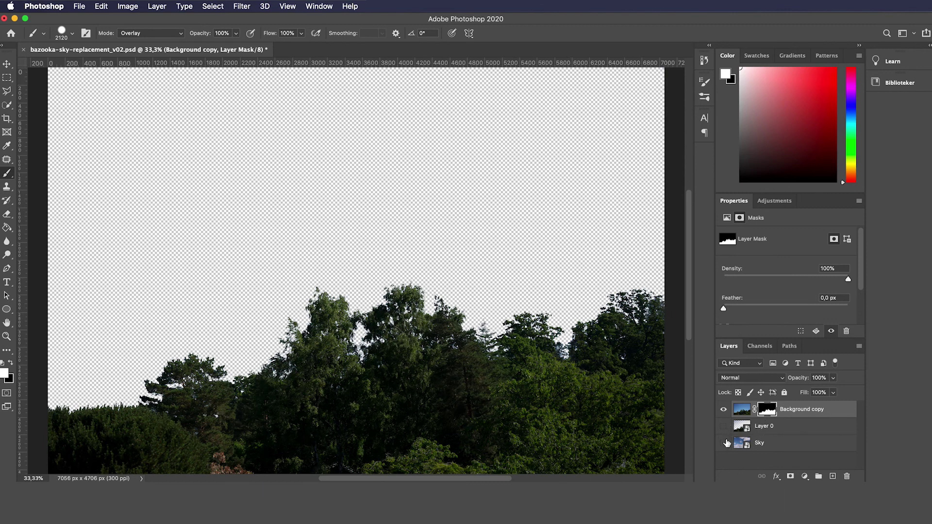
left_click(724, 442)
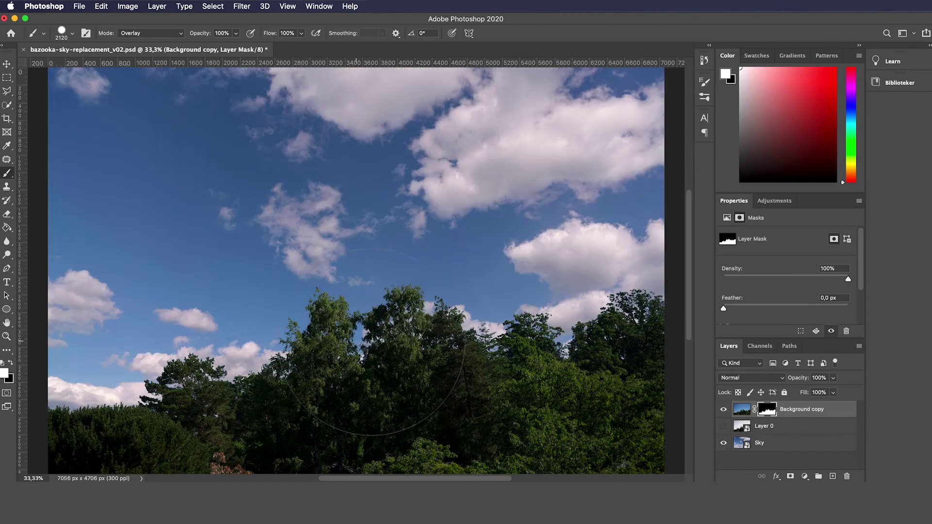
Step: Flip the Sky layer horizontally and position it to cover the canvas, with its center at Y 2353 px
left_click(760, 443)
key("super+t")
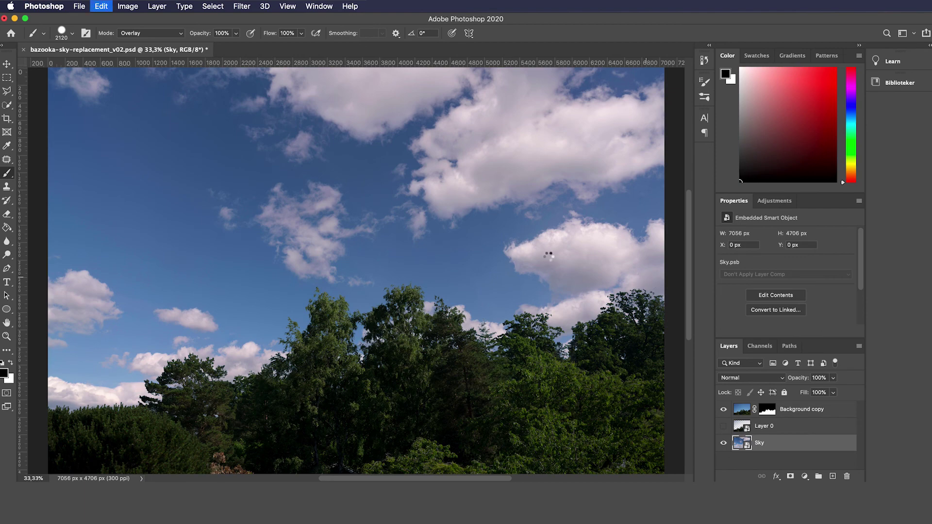
left_click_drag(490, 237, 482, 257)
right_click(481, 257)
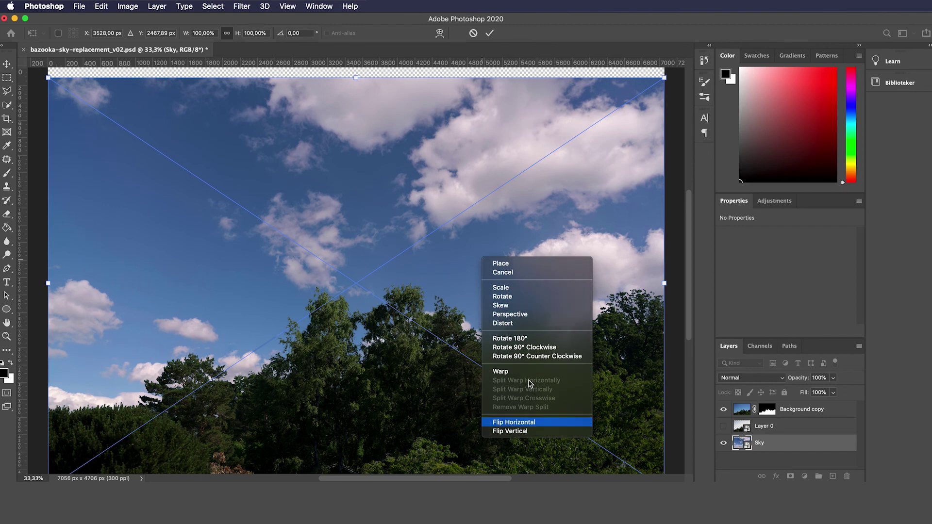
left_click(514, 422)
left_click_drag(502, 304, 501, 290)
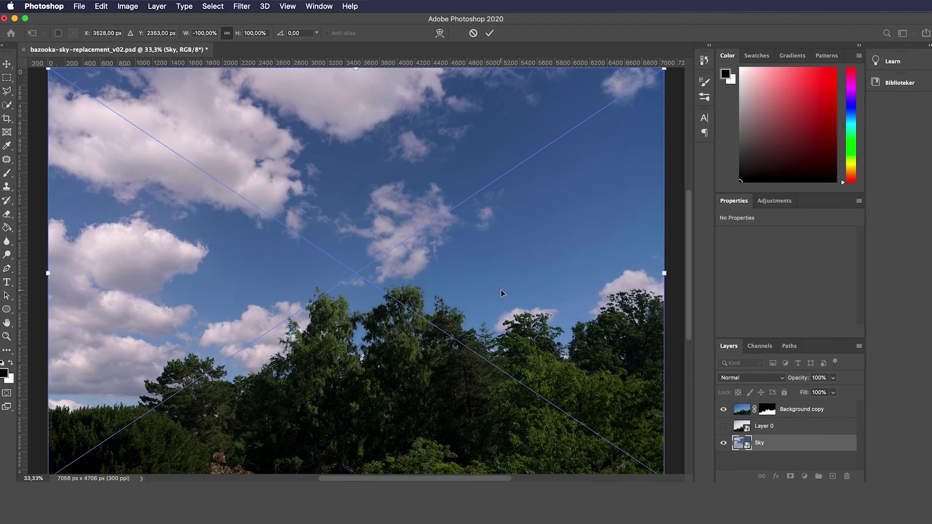
key("Return")
key("b")
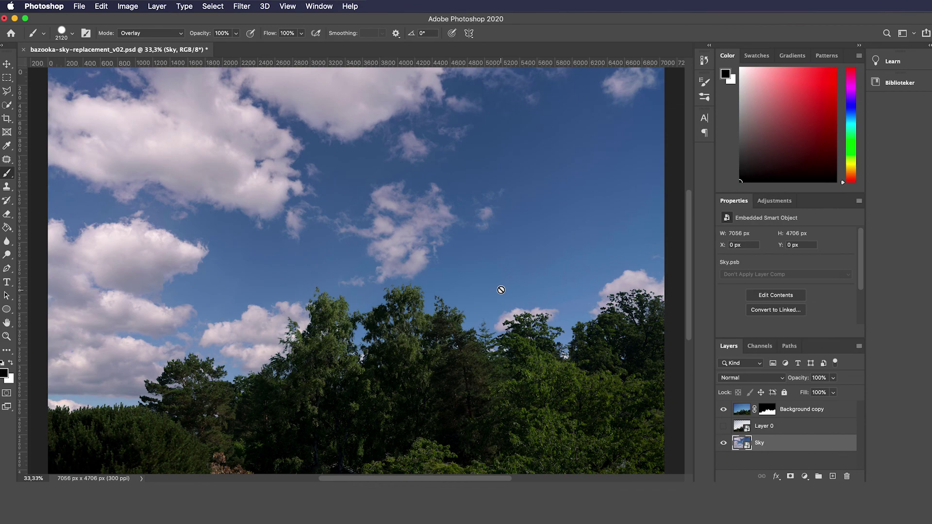